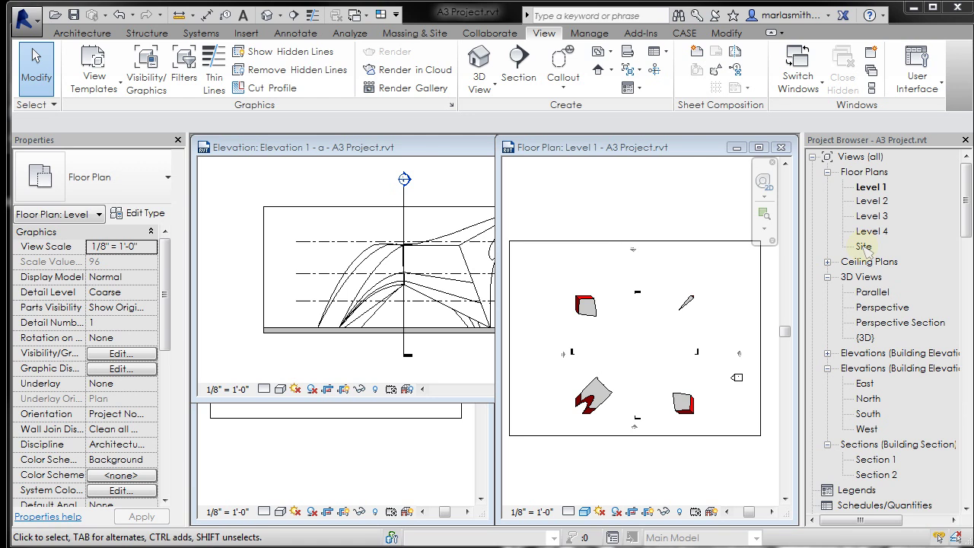
# - Open the Site floor plan maximized, then browse the Insert and Analyze ribbon tabs
pyautogui.doubleClick(864, 248)
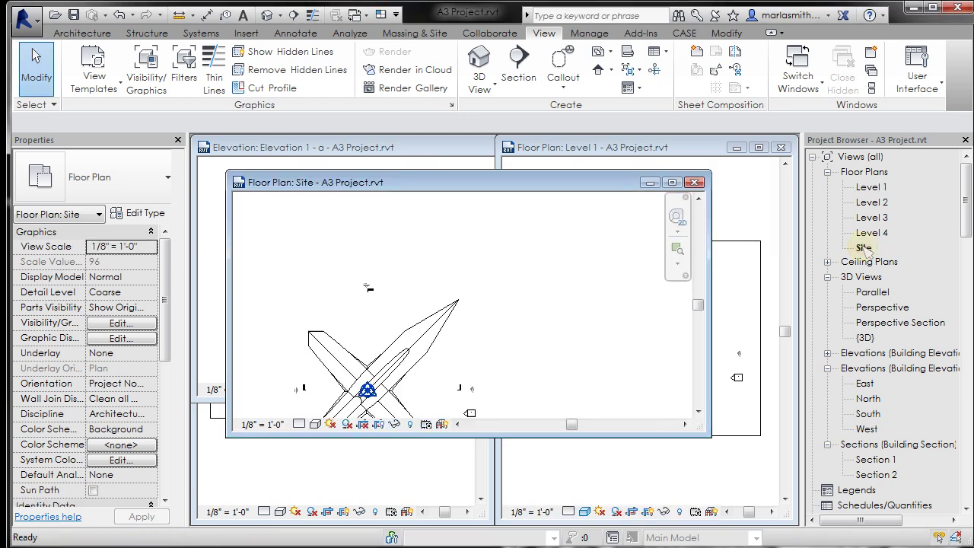
pyautogui.click(671, 182)
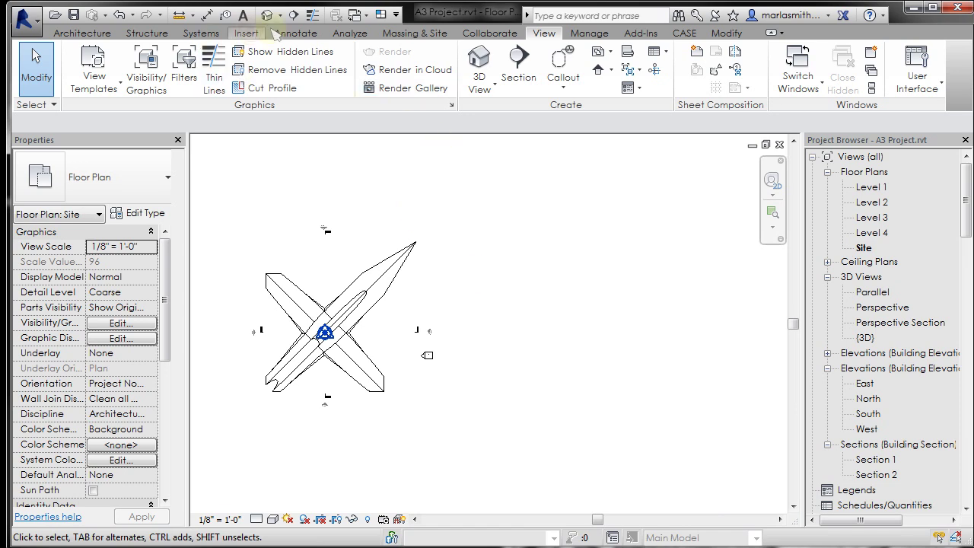
pyautogui.click(246, 32)
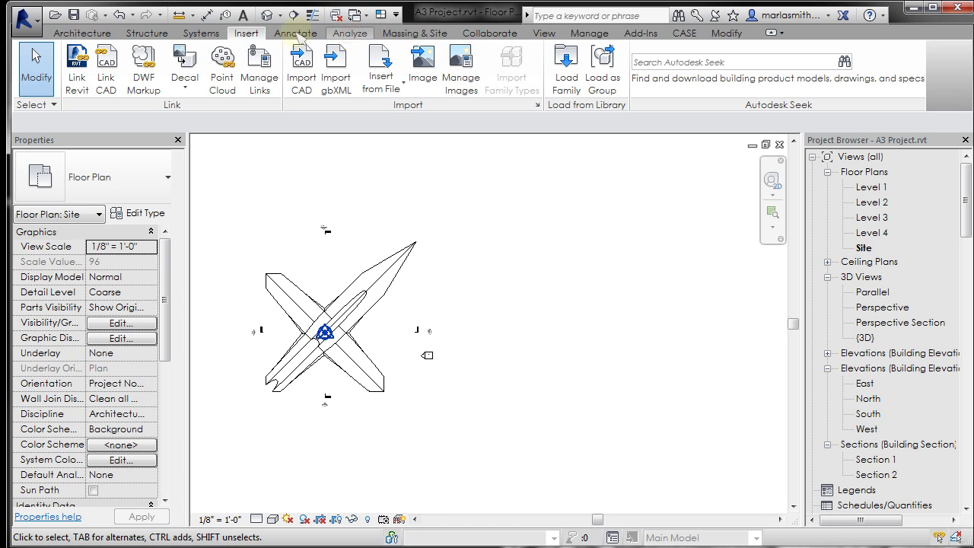
pyautogui.click(349, 34)
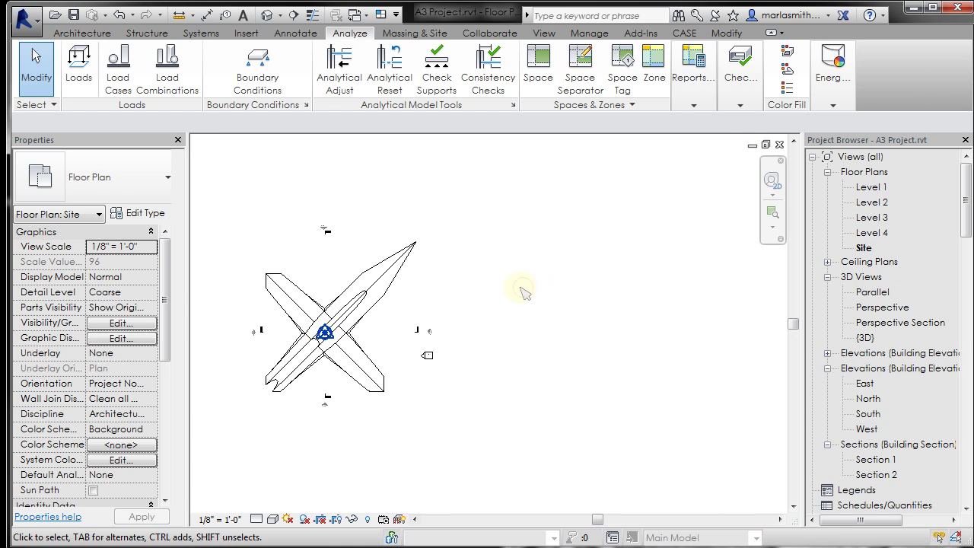
# - Zoom All (ZA) so the X-shaped building and its section markers fit the Site plan
pyautogui.press('z')
pyautogui.press('a')
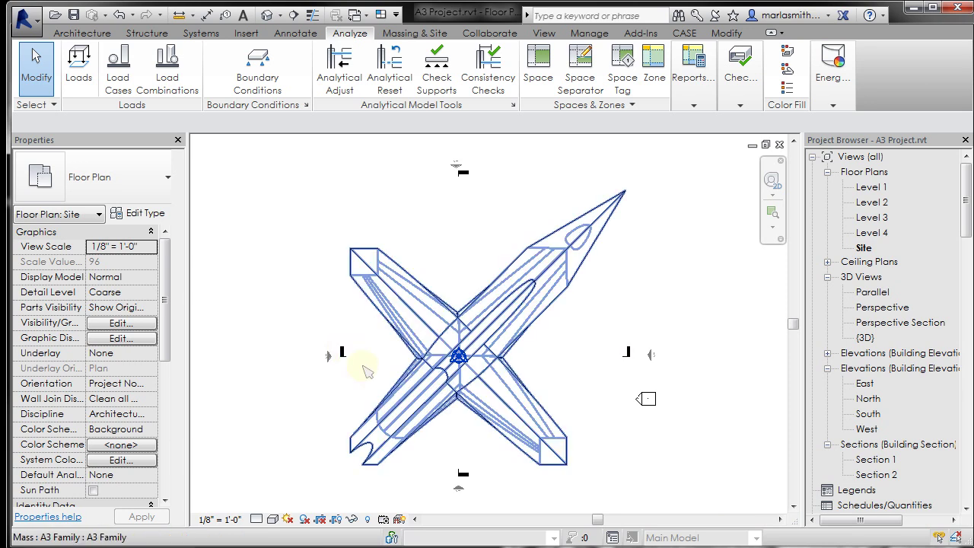
pyautogui.scroll(2, 371, 371)
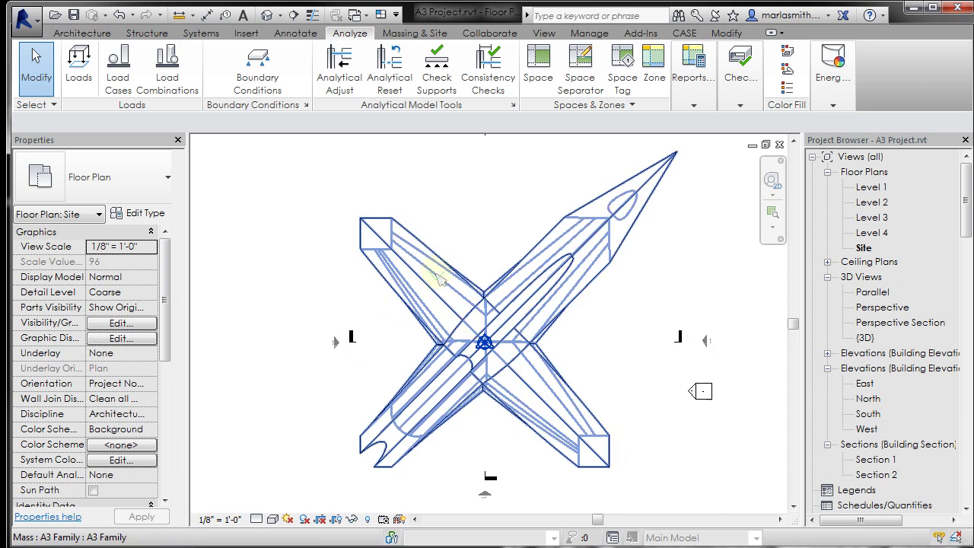
pyautogui.scroll(-1, 433, 276)
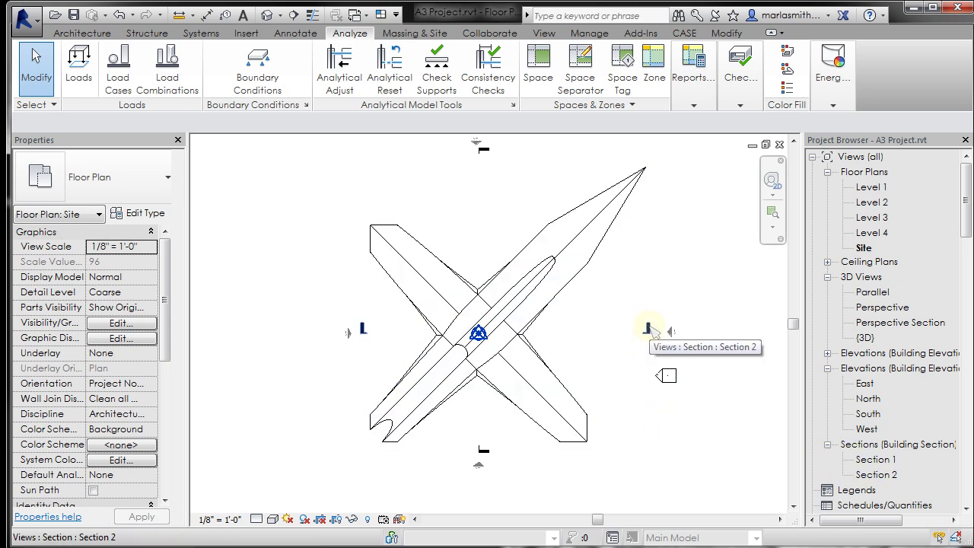
# - Select Section 2, cycle its right end back to the bar tail, and add a circular head at left
pyautogui.click(649, 329)
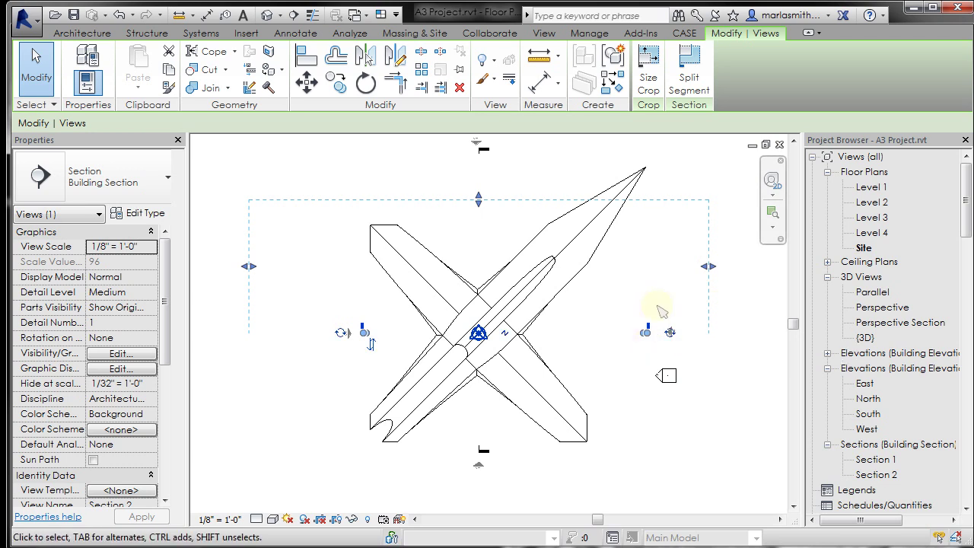
pyautogui.click(642, 316)
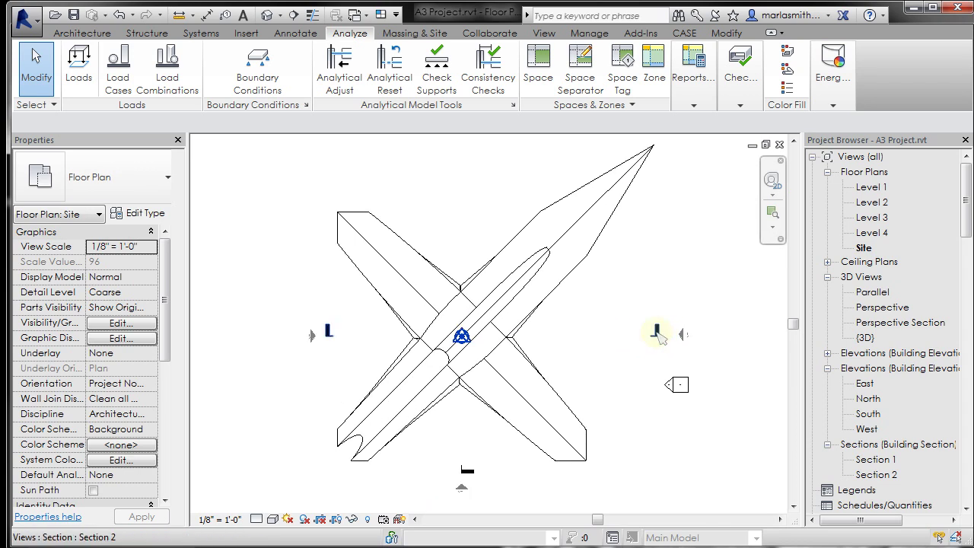
pyautogui.click(659, 337)
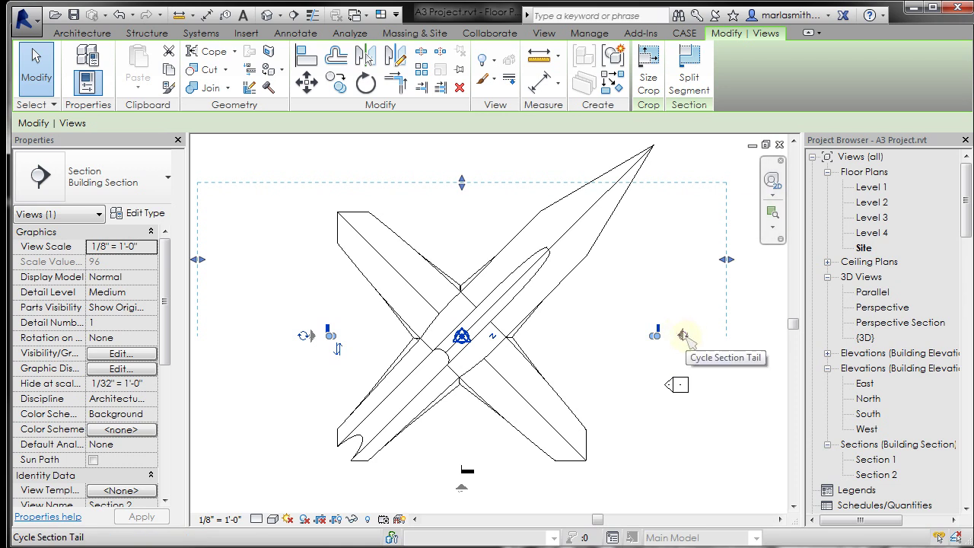
pyautogui.click(683, 335)
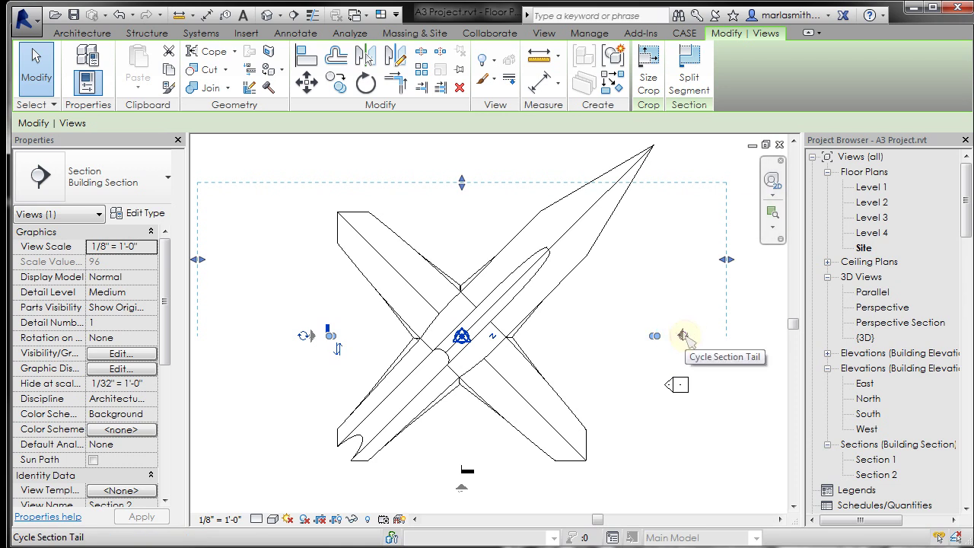
pyautogui.click(684, 335)
pyautogui.click(685, 335)
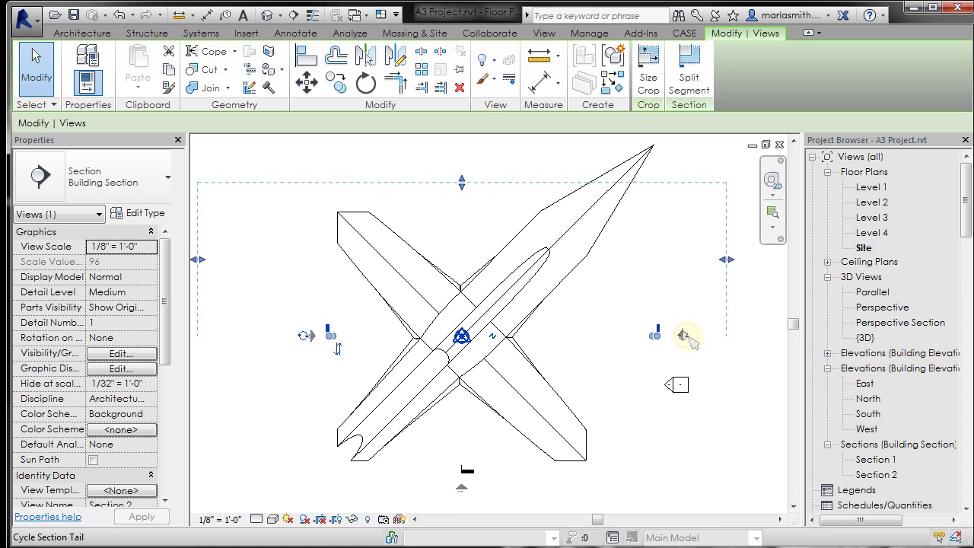
pyautogui.click(684, 335)
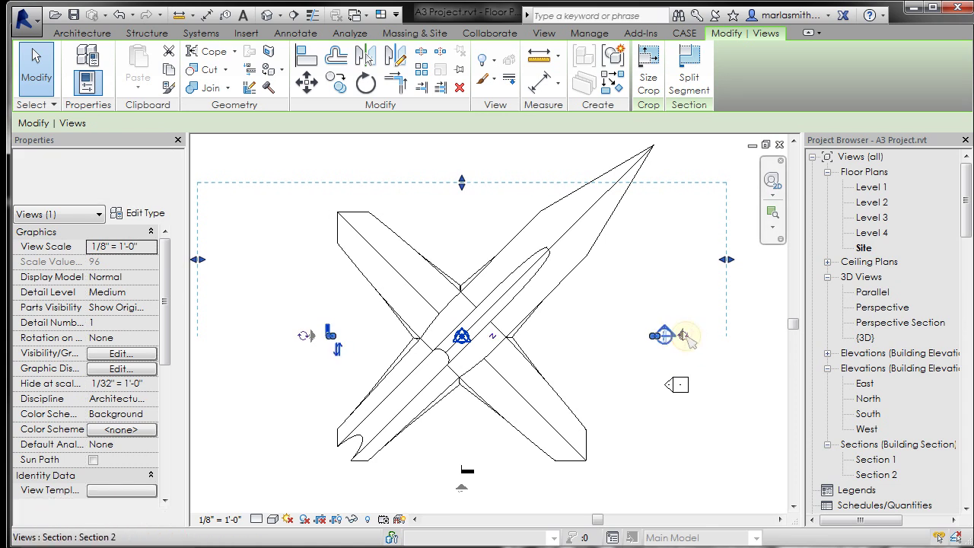
pyautogui.click(684, 336)
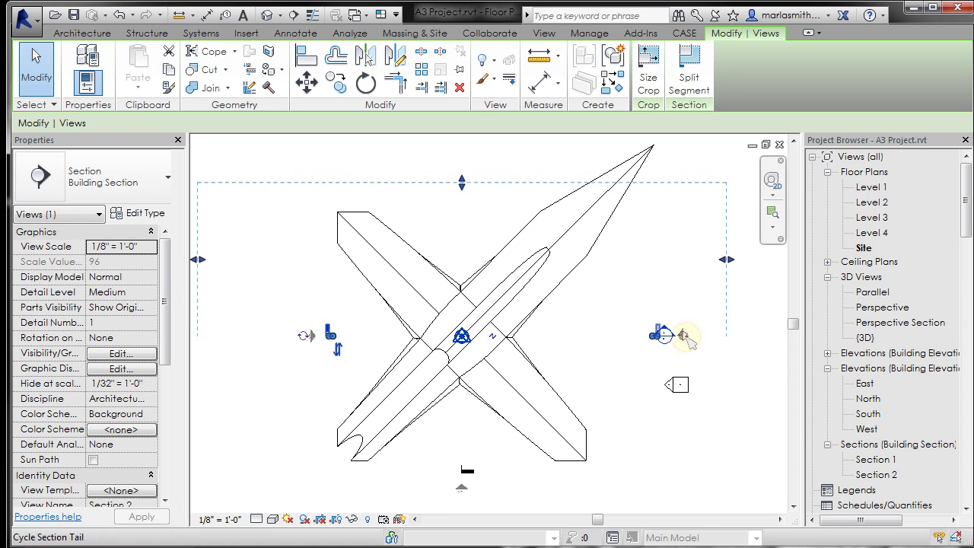
pyautogui.click(305, 337)
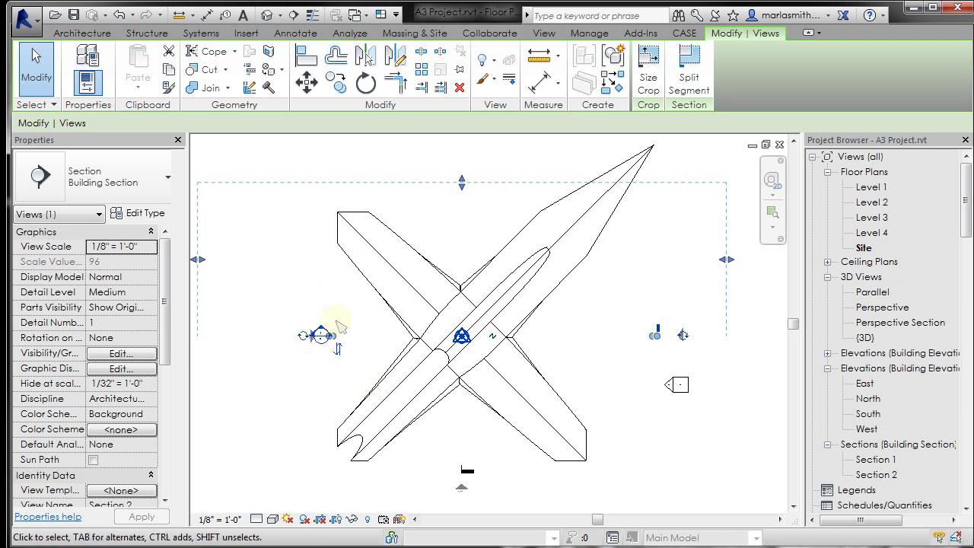
# - Open the Section 2 view and tile it beside the Site plan with WT
pyautogui.click(291, 302)
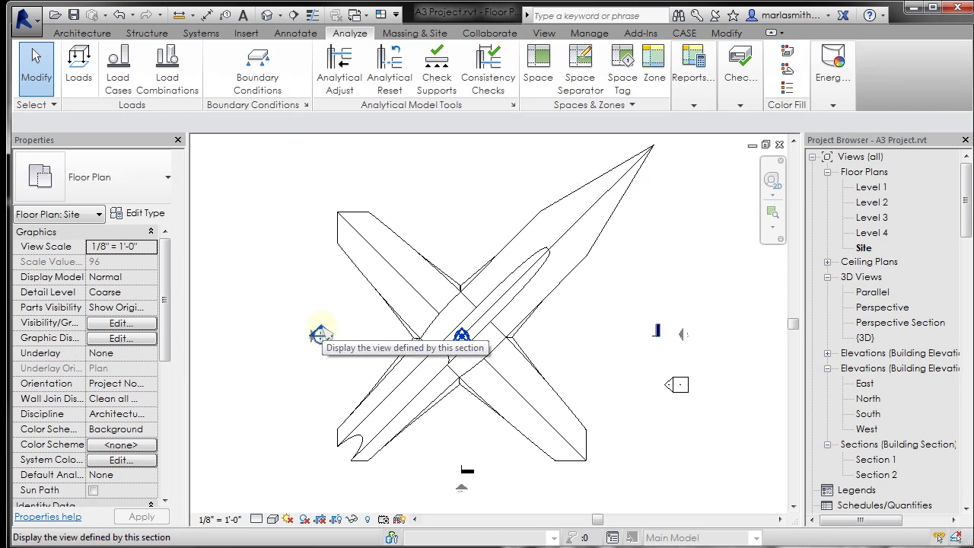
pyautogui.doubleClick(319, 335)
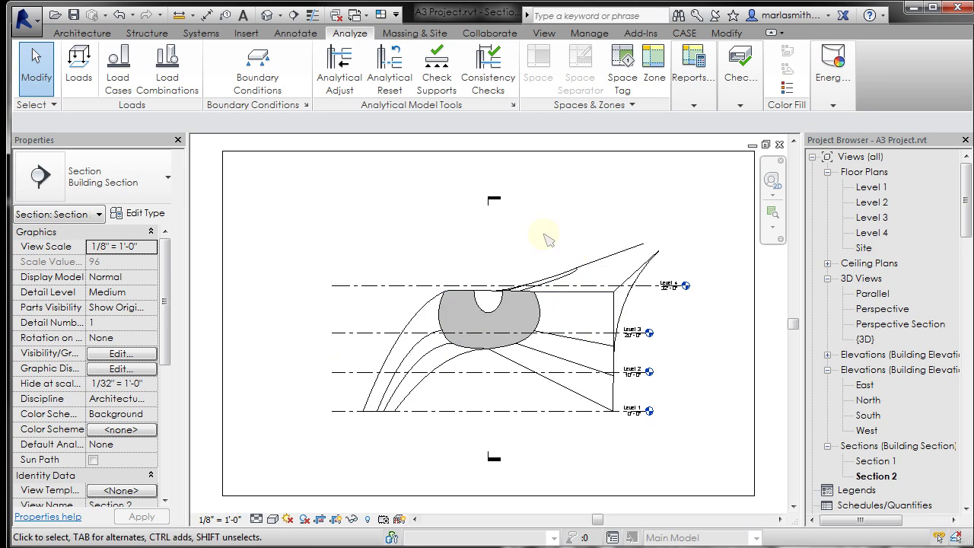
pyautogui.press('w')
pyautogui.press('t')
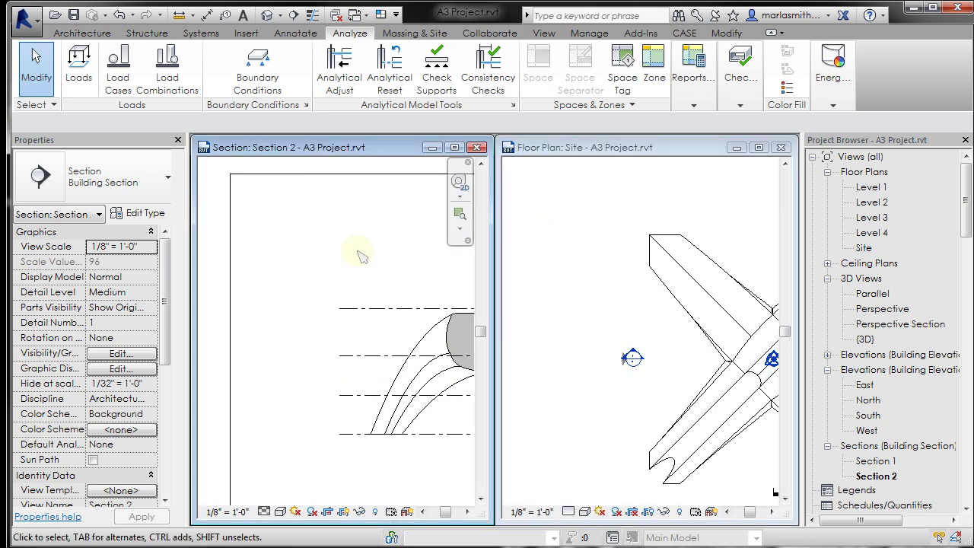
# - Zoom both the Section 2 view and the Site plan to fit with ZA
pyautogui.press('z')
pyautogui.press('a')
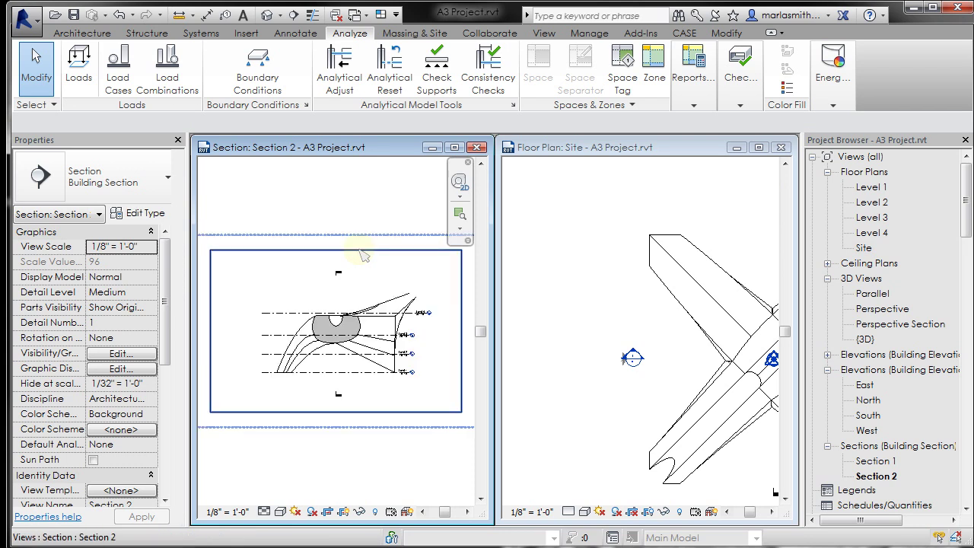
pyautogui.click(569, 259)
pyautogui.press('z')
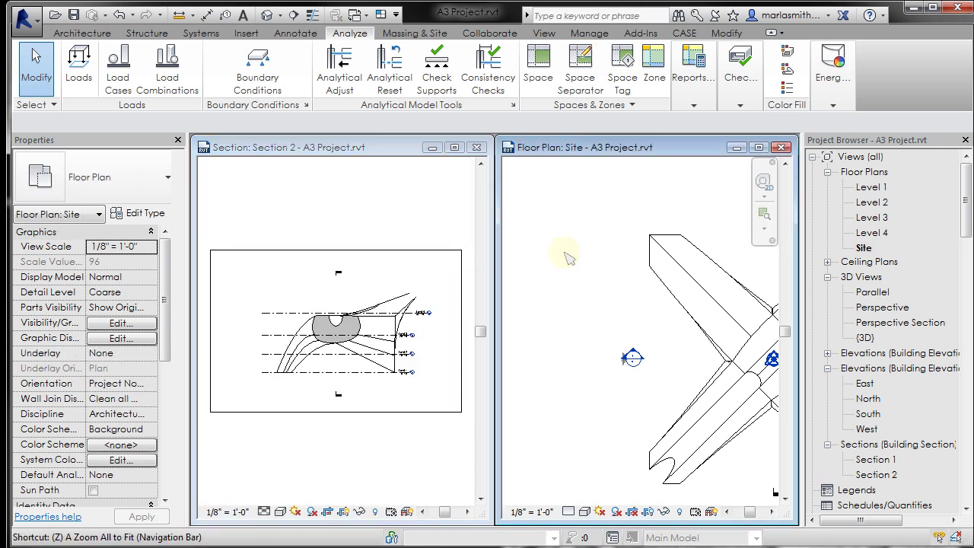
pyautogui.press('a')
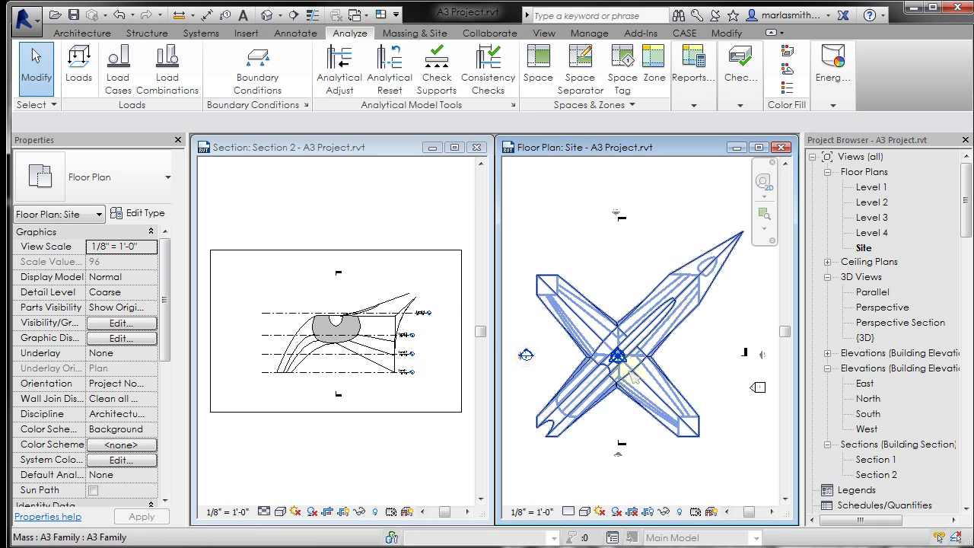
# - Drag Section 2's far clip boundary upward past the building's far tip
pyautogui.click(746, 350)
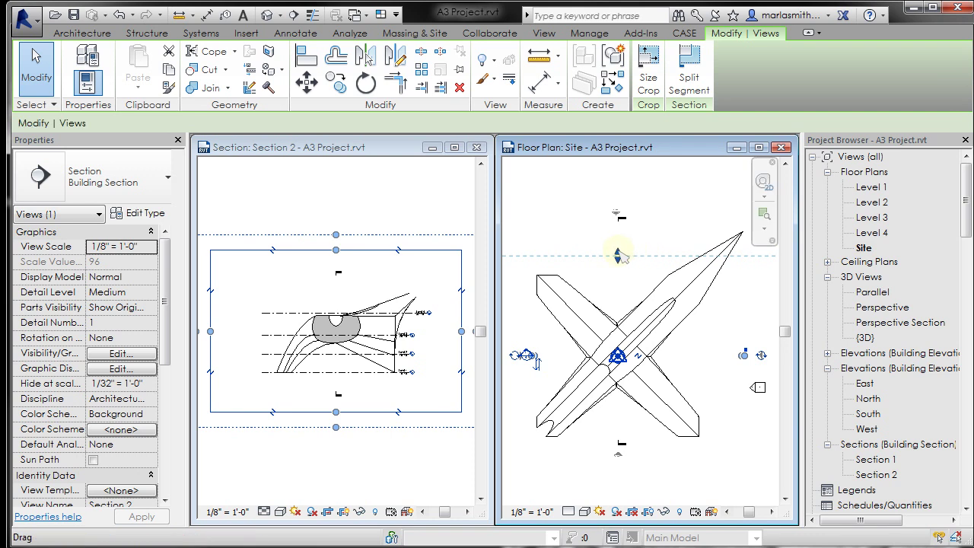
pyautogui.moveTo(618, 254); pyautogui.dragTo(605, 219)
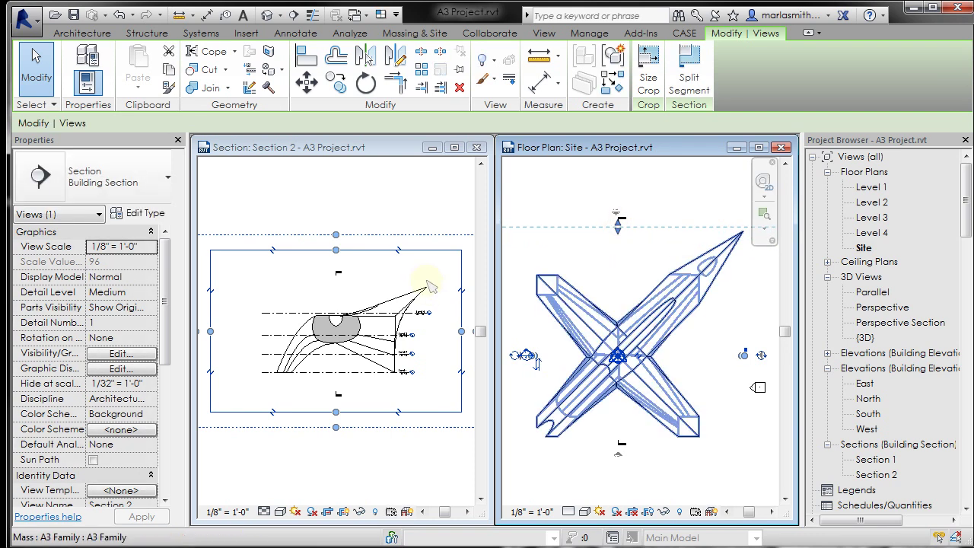
pyautogui.moveTo(619, 233)
pyautogui.mouseDown()
pyautogui.moveTo(618, 313)
pyautogui.moveTo(618, 229)
pyautogui.mouseUp()
pyautogui.moveTo(169, 300); pyautogui.dragTo(165, 434)
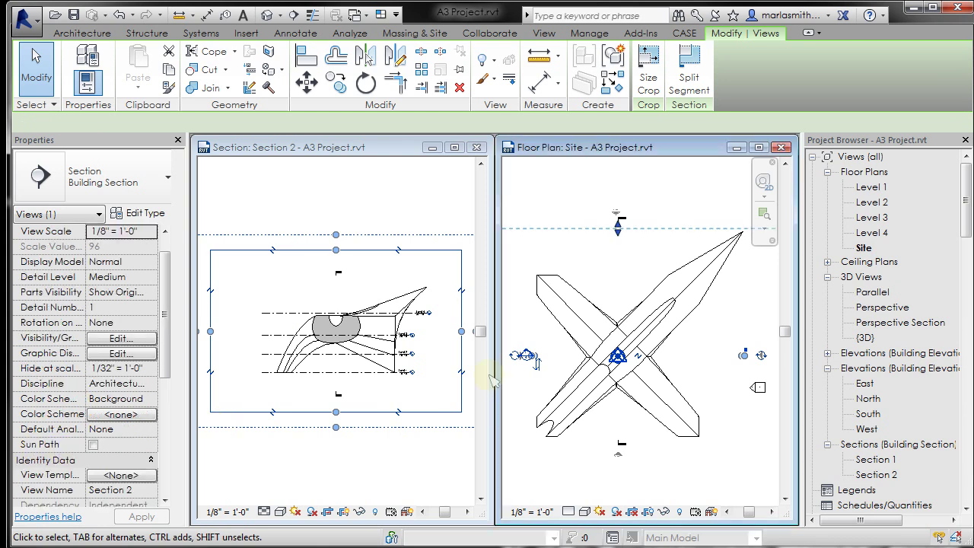
# - Deselect Section 2 and zoom out until the whole crossed building shows on the Site plan
pyautogui.click(665, 197)
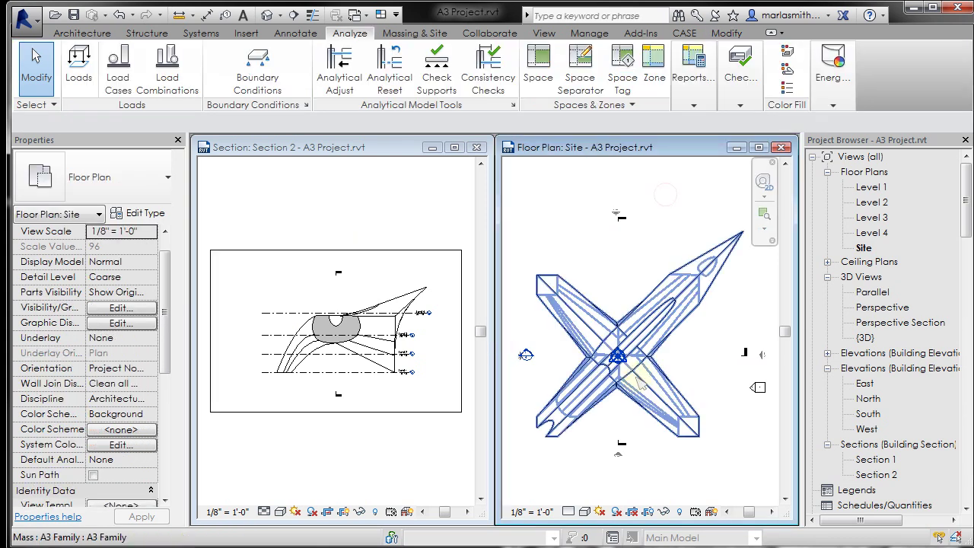
pyautogui.scroll(-3, 613, 381)
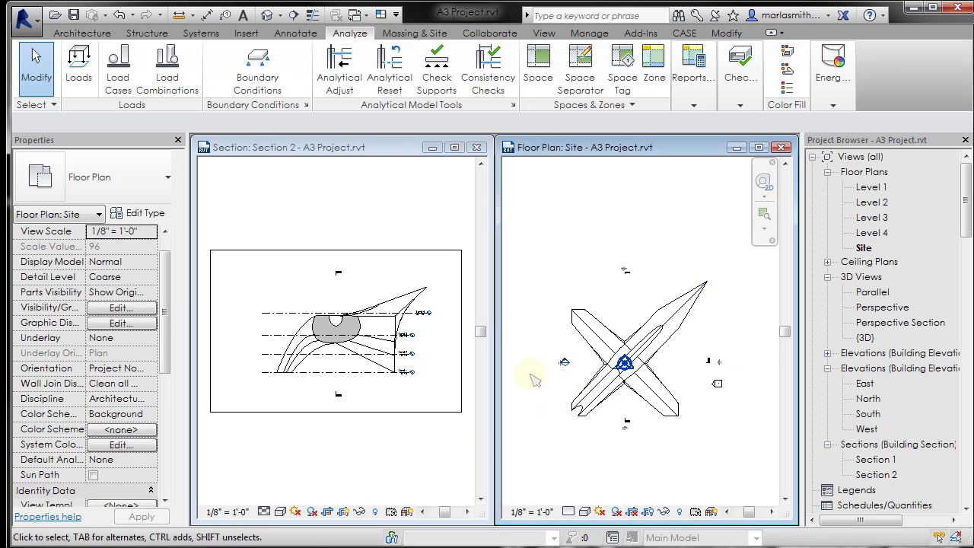
pyautogui.scroll(2, 551, 378)
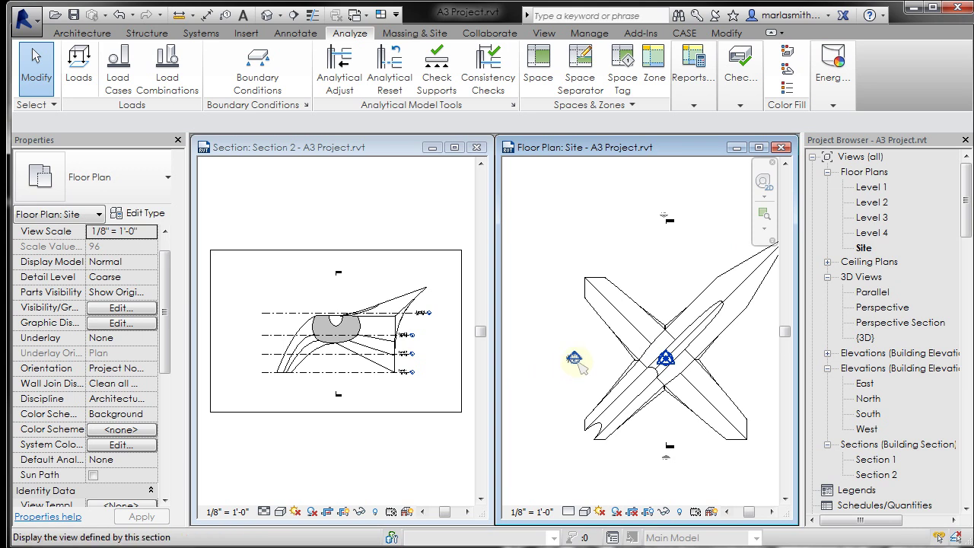
pyautogui.scroll(2, 594, 367)
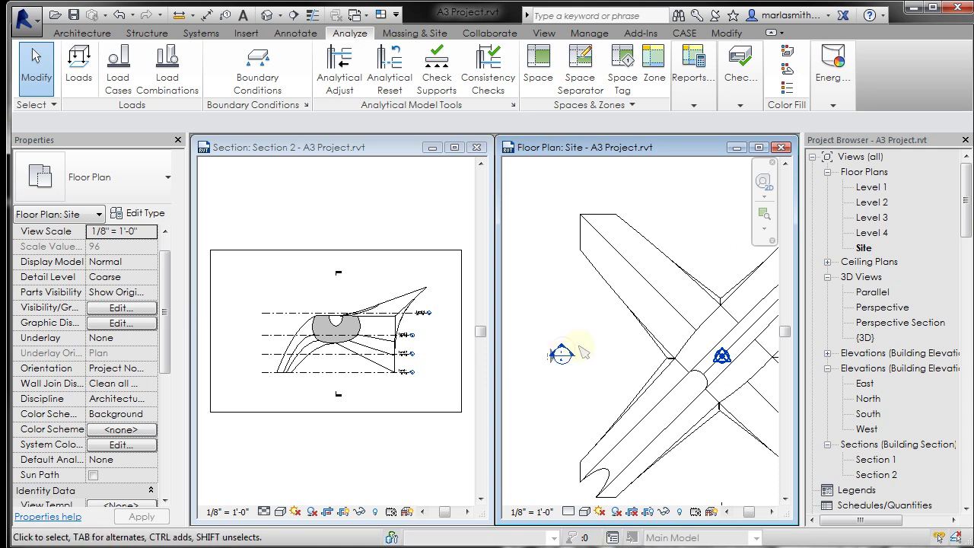
pyautogui.scroll(-3, 563, 355)
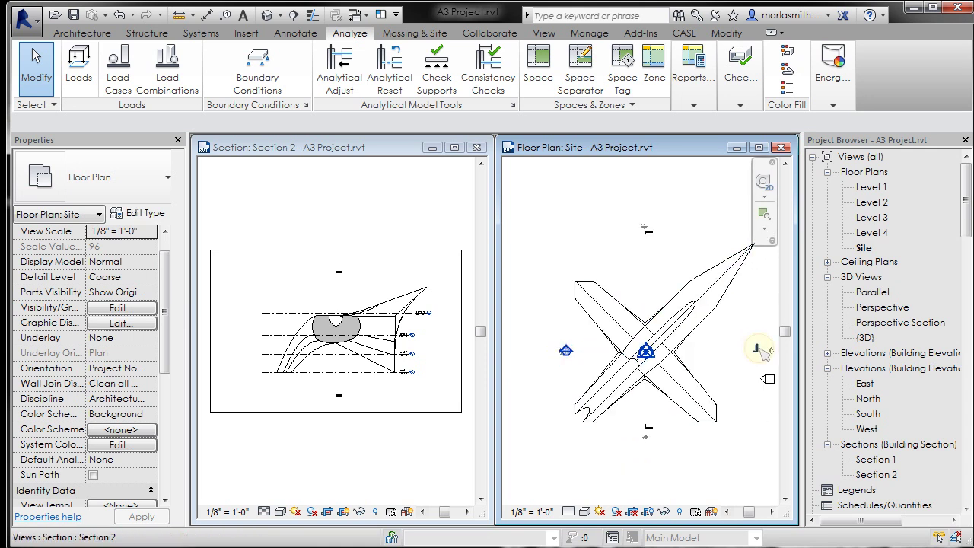
pyautogui.click(757, 351)
pyautogui.scroll(5, 572, 354)
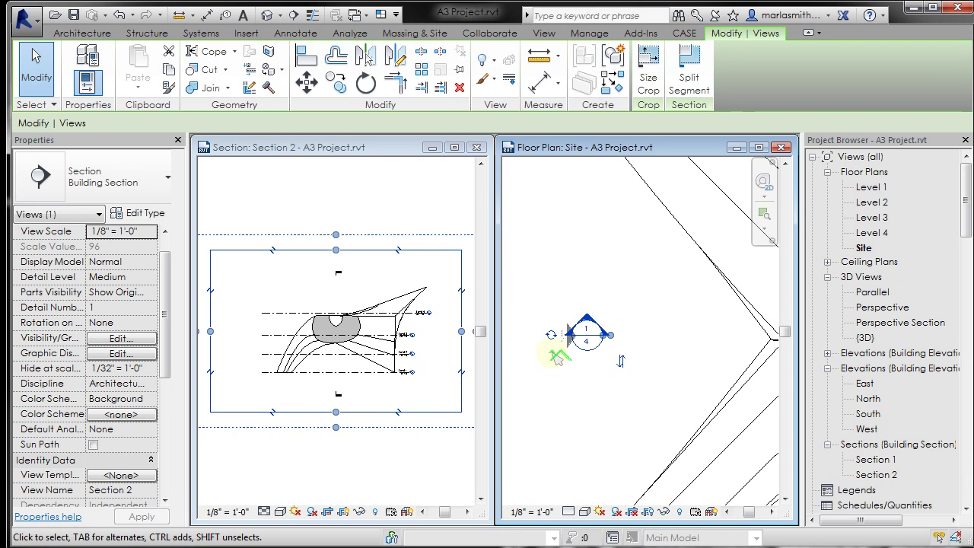
pyautogui.click(562, 377)
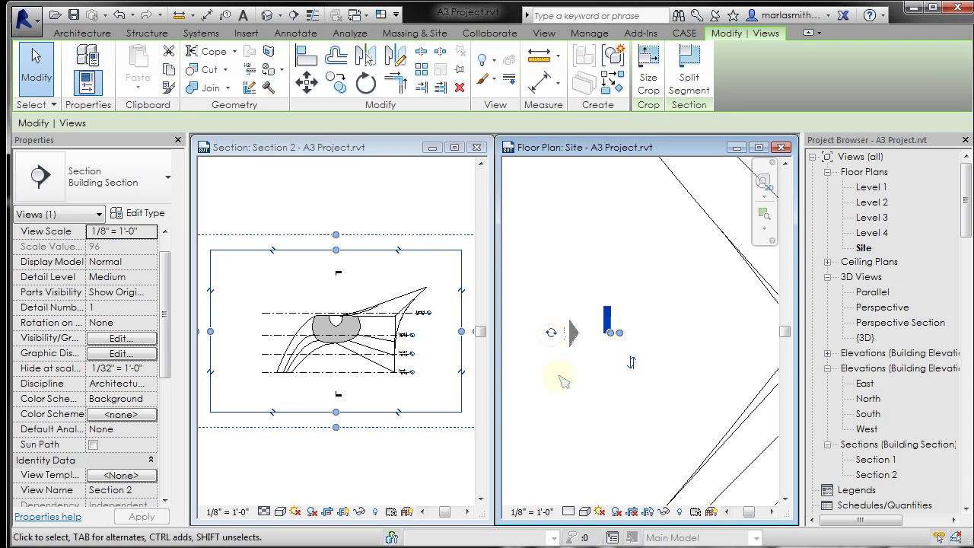
pyautogui.scroll(-5, 582, 384)
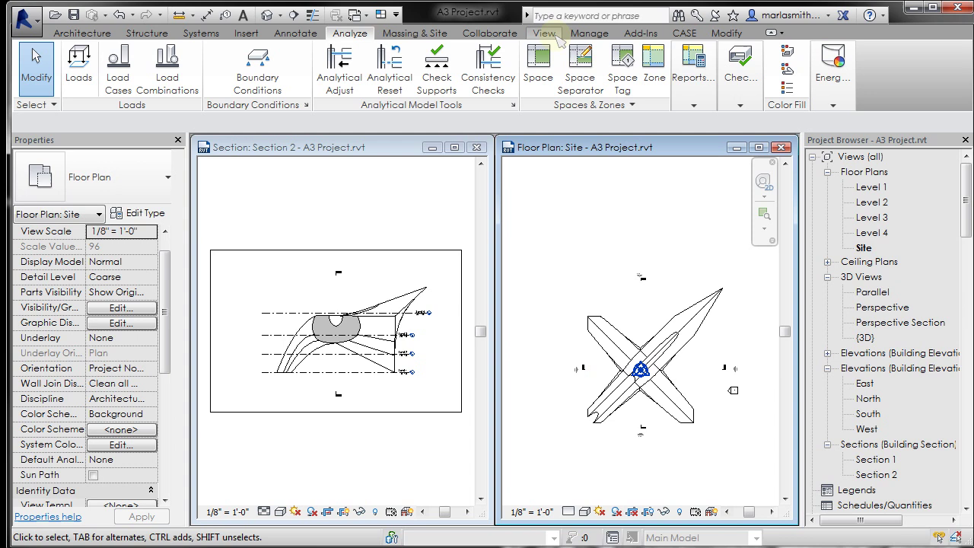
# - Draw diagonal Section 3 from the building's upper-right tip to lower left, deepening its far clip
pyautogui.click(549, 35)
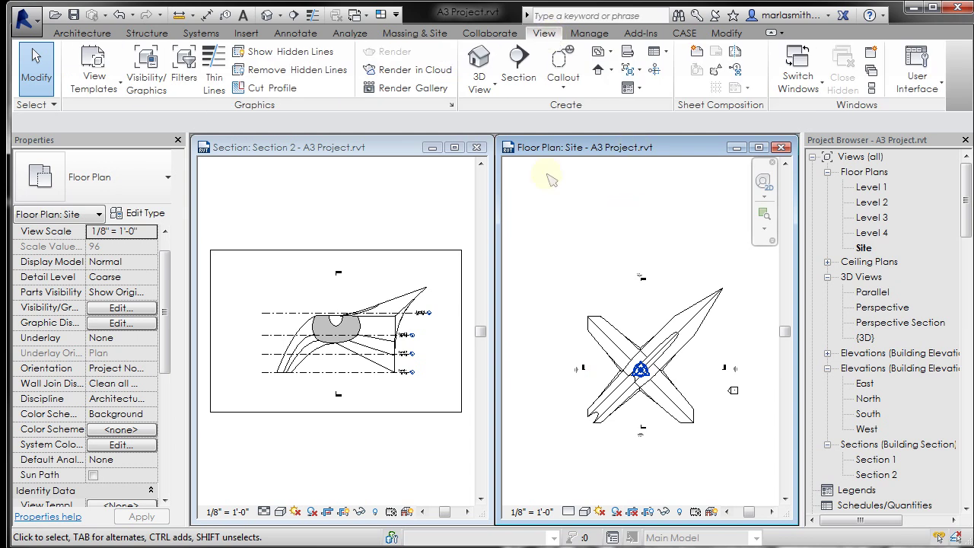
pyautogui.click(518, 76)
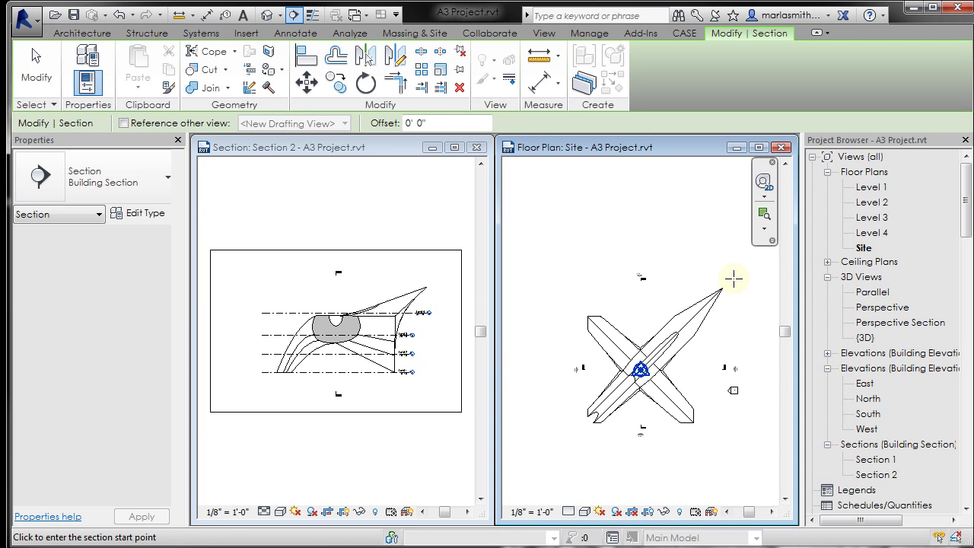
pyautogui.click(733, 277)
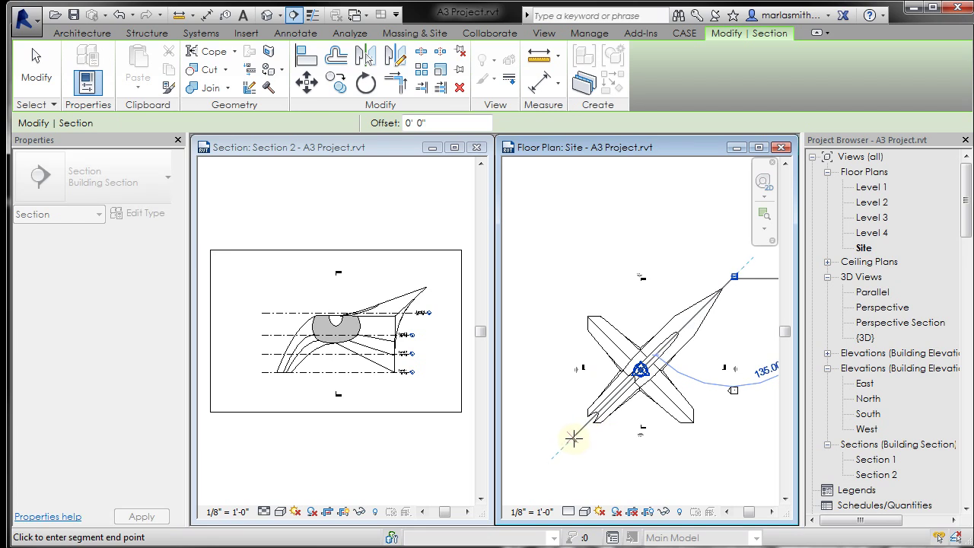
pyautogui.click(573, 438)
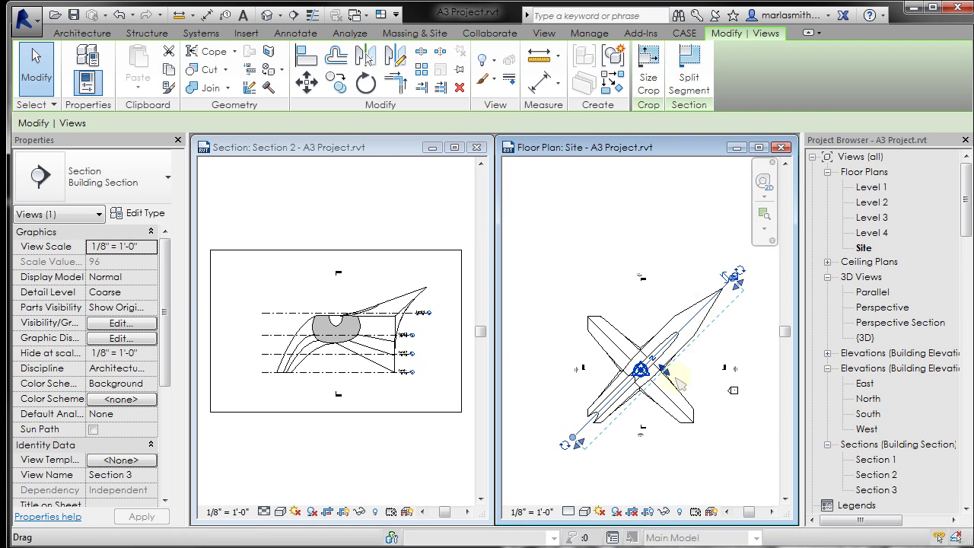
pyautogui.moveTo(672, 378); pyautogui.dragTo(725, 431)
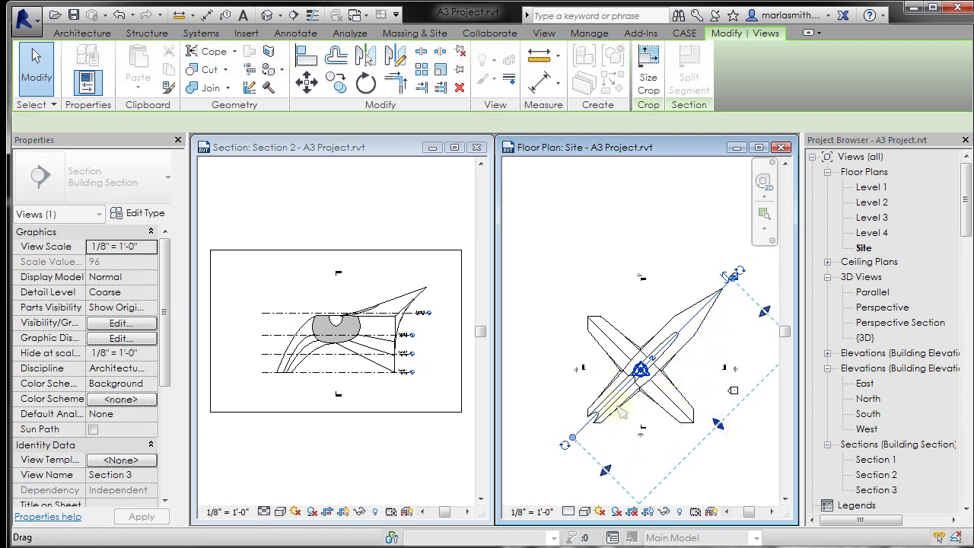
pyautogui.click(639, 265)
pyautogui.scroll(6, 639, 265)
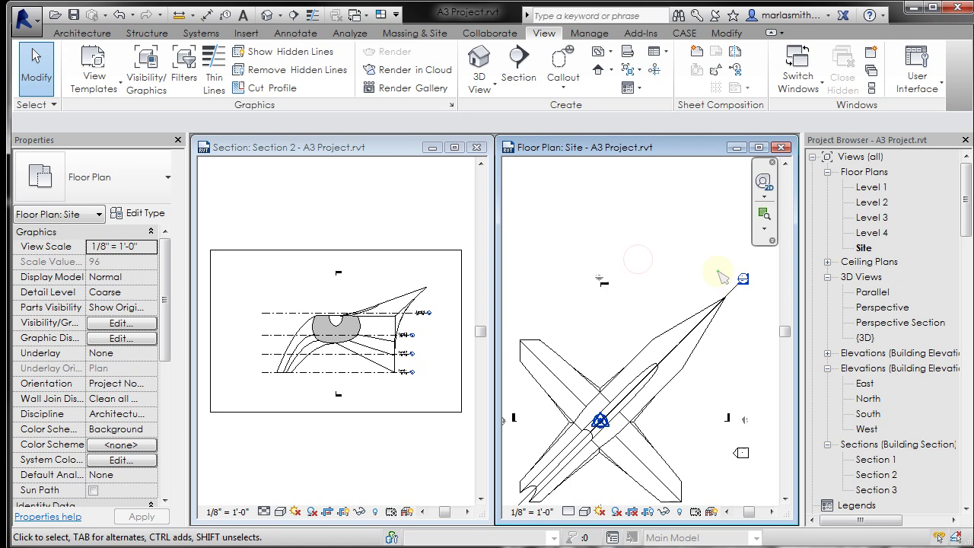
pyautogui.scroll(3, 722, 299)
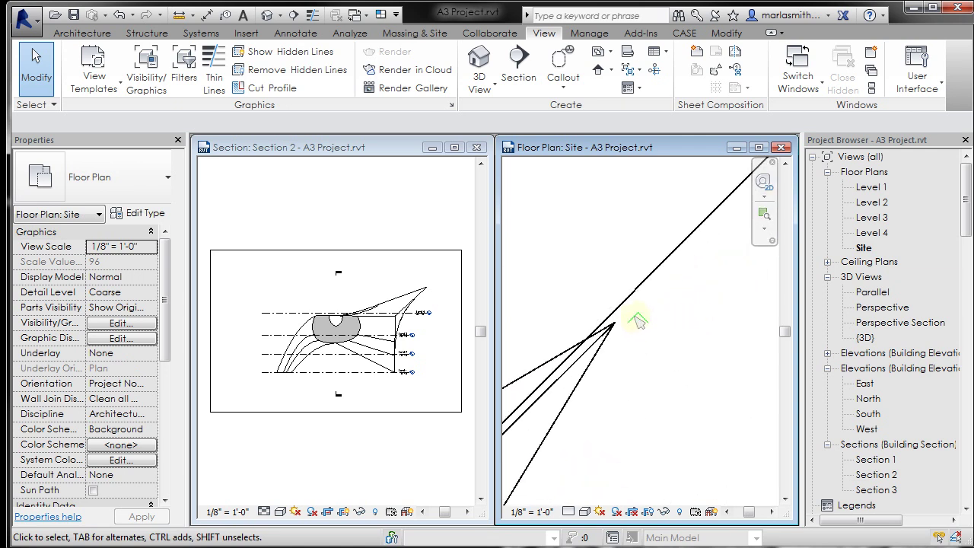
pyautogui.scroll(-1, 638, 321)
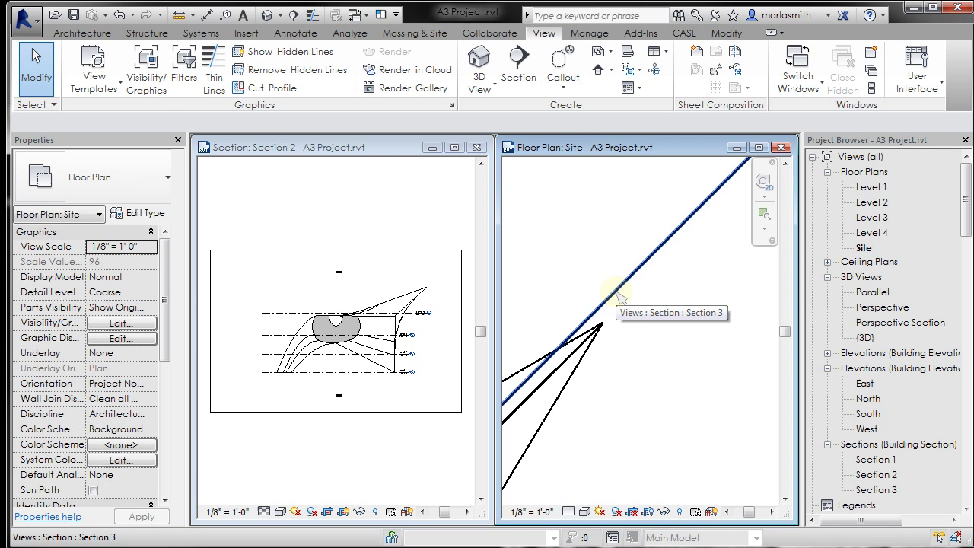
pyautogui.click(618, 292)
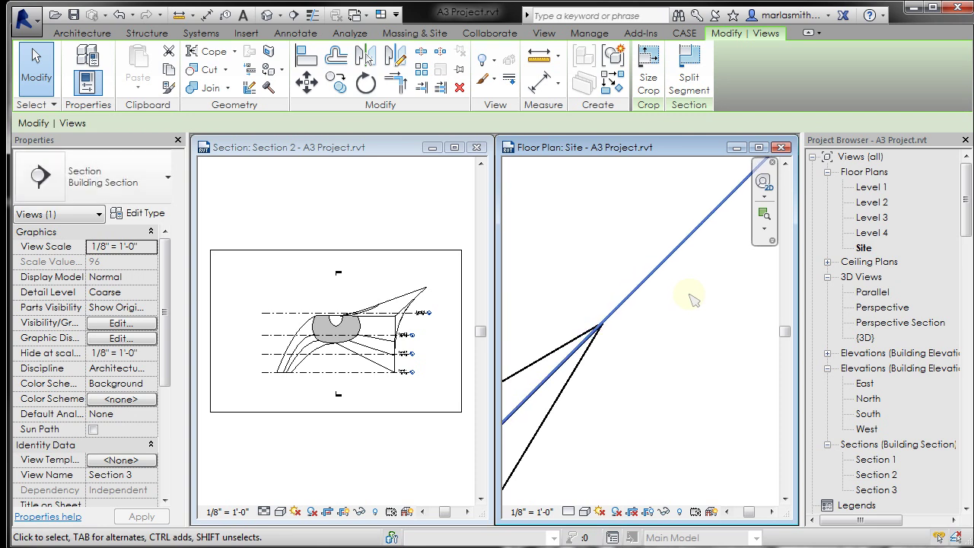
pyautogui.click(643, 357)
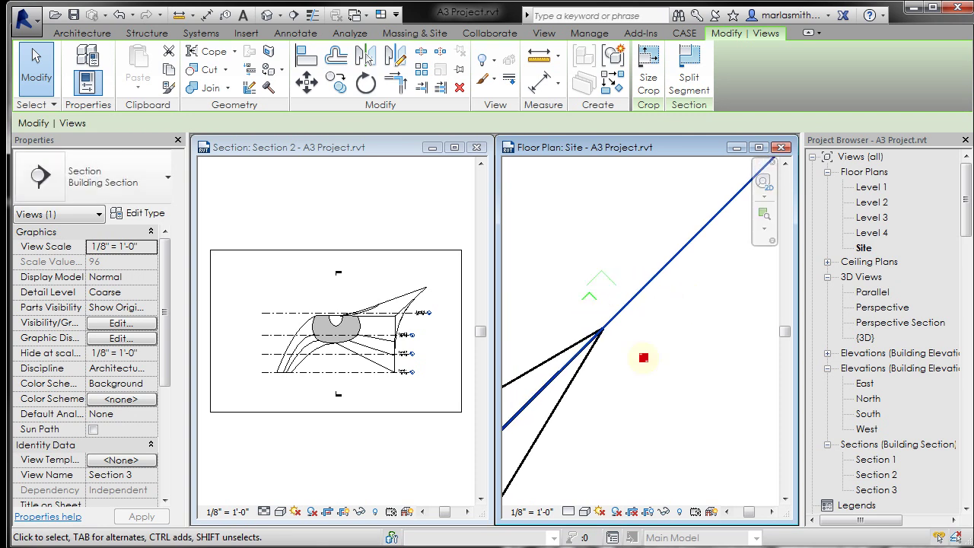
pyautogui.click(585, 350)
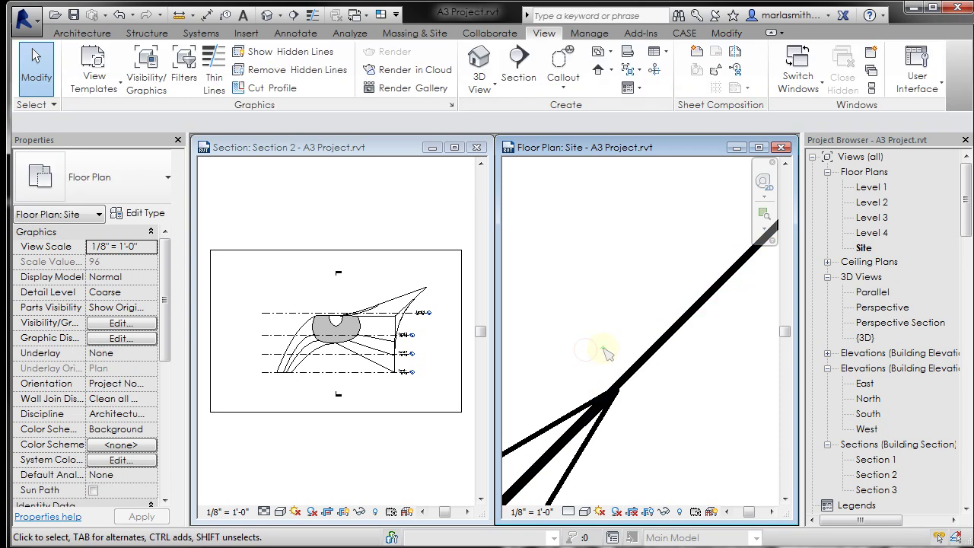
pyautogui.scroll(1, 605, 351)
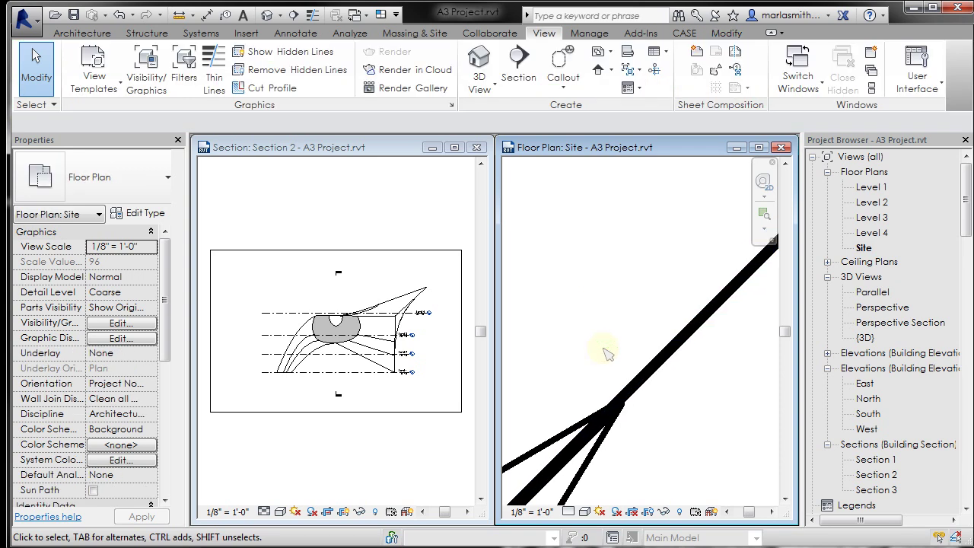
pyautogui.click(653, 372)
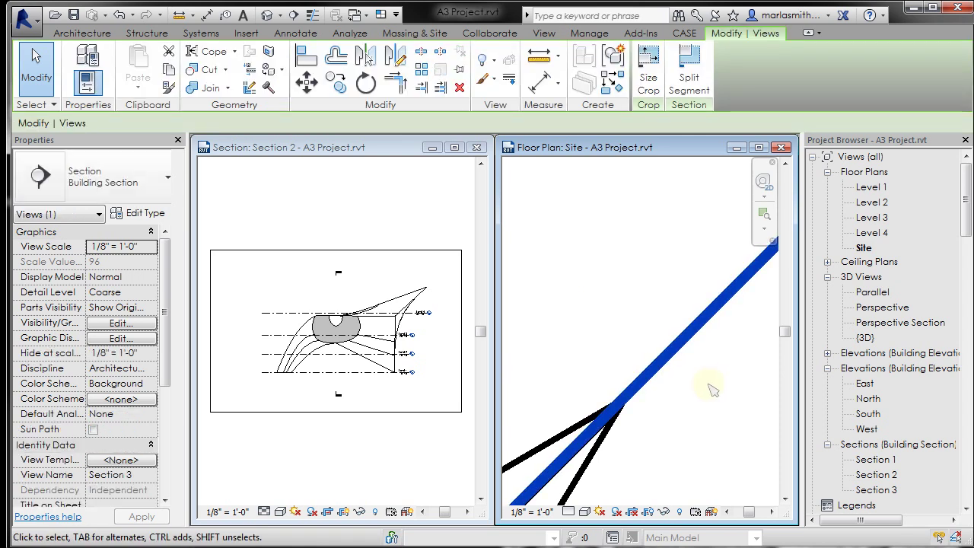
pyautogui.click(710, 390)
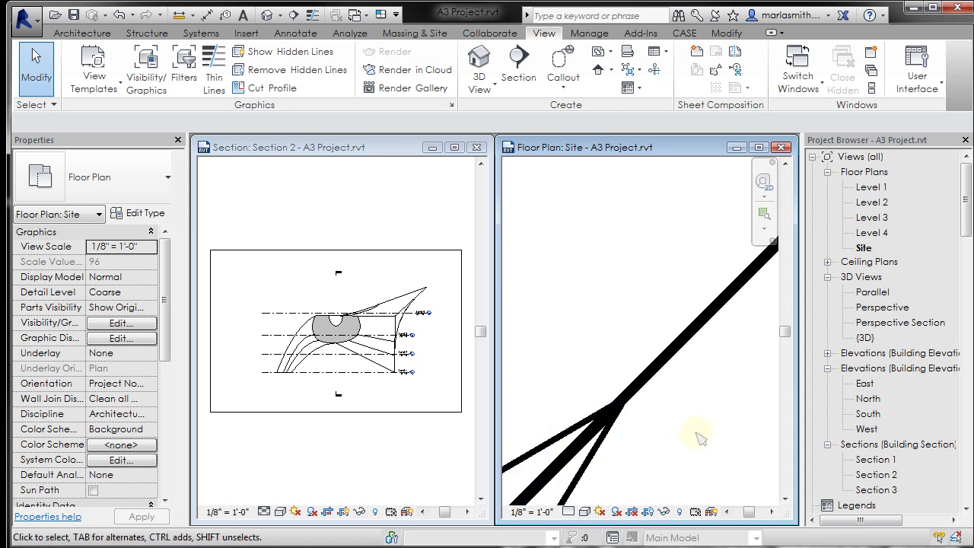
# - Turn on Thin Lines (TL), deselect Section 3, and zoom to fit the whole building
pyautogui.press('t')
pyautogui.press('l')
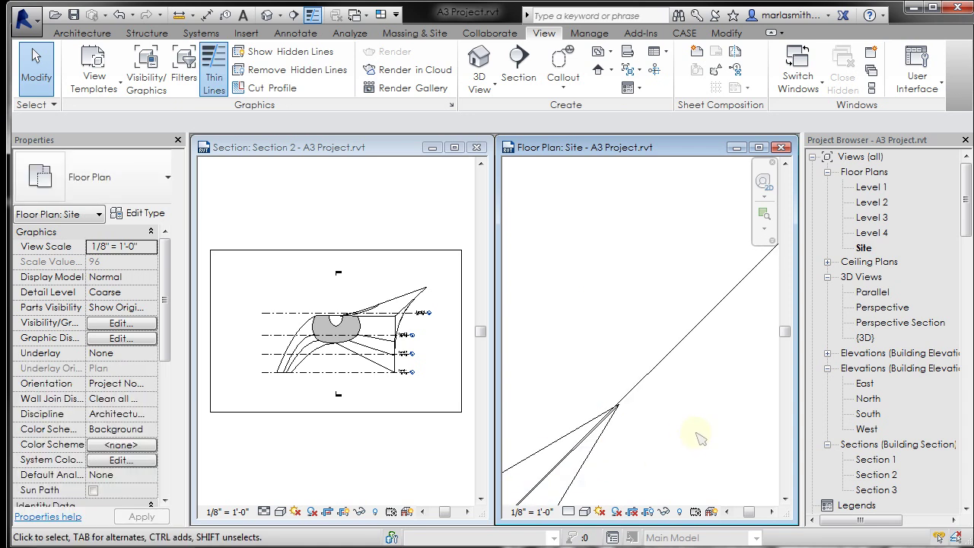
pyautogui.click(653, 373)
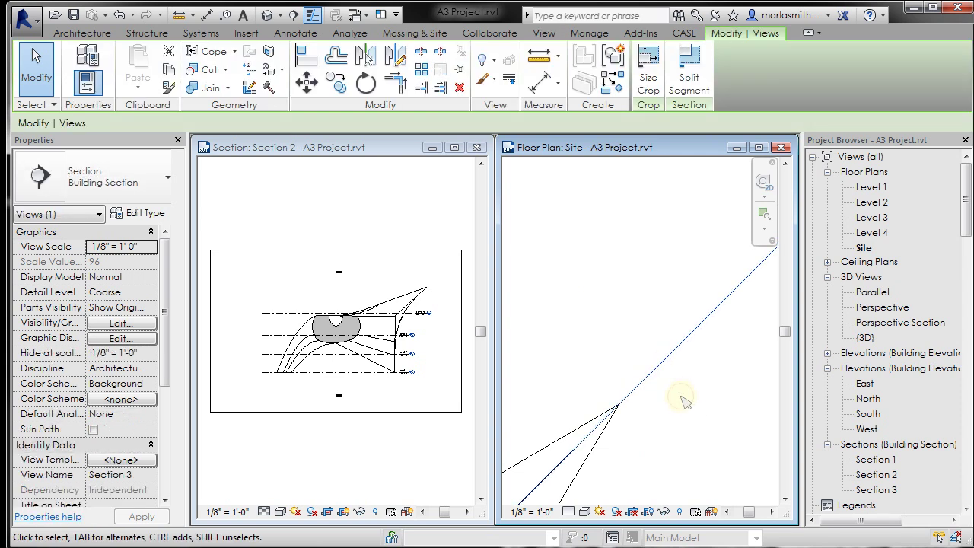
pyautogui.click(652, 337)
pyautogui.moveTo(652, 337)
pyautogui.mouseDown(button='middle')
pyautogui.moveTo(680, 326)
pyautogui.moveTo(647, 333)
pyautogui.moveTo(659, 340)
pyautogui.mouseUp(button='middle')
pyautogui.press('a')
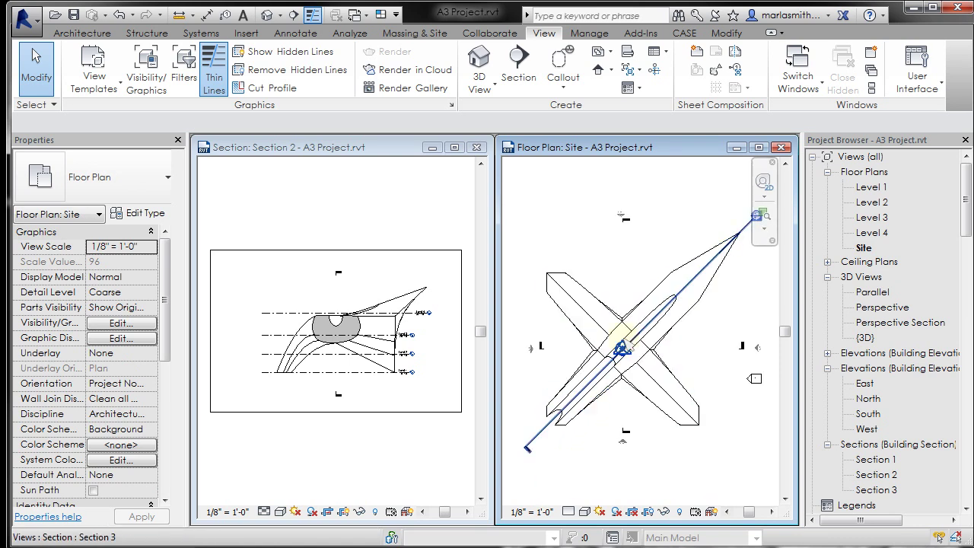
pyautogui.moveTo(681, 213); pyautogui.dragTo(648, 271, button='middle')
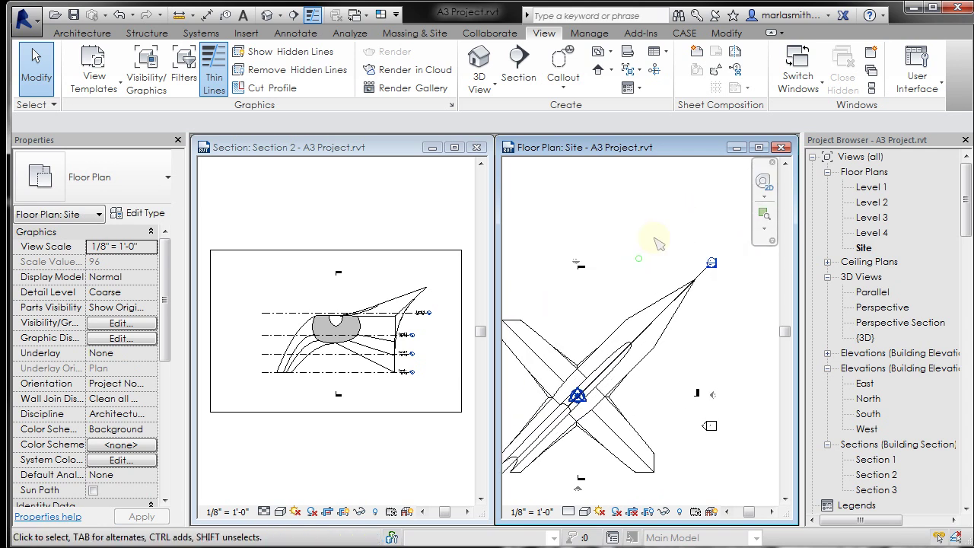
# - Open the Section 3 view maximized and zoomed to fit (ZF)
pyautogui.doubleClick(712, 264)
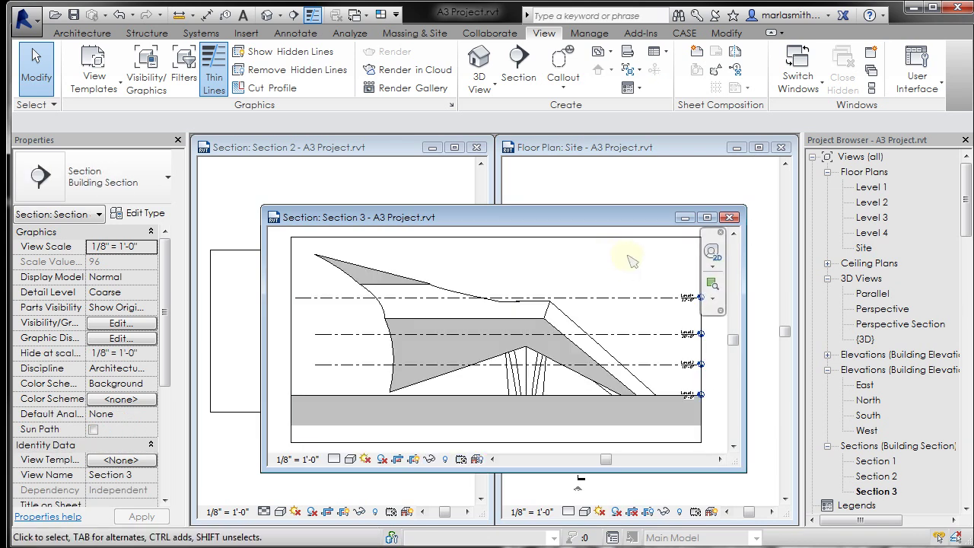
pyautogui.click(707, 217)
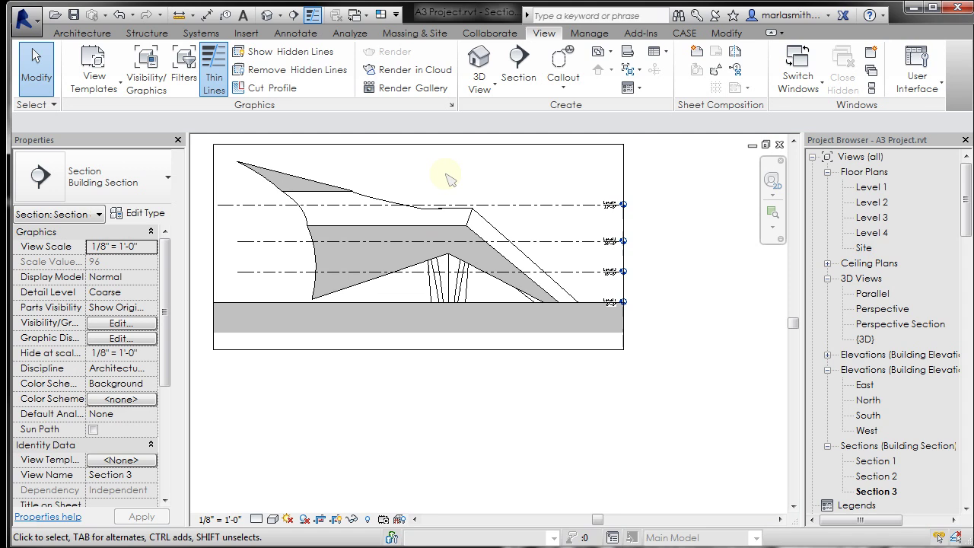
pyautogui.press('z')
pyautogui.press('f')
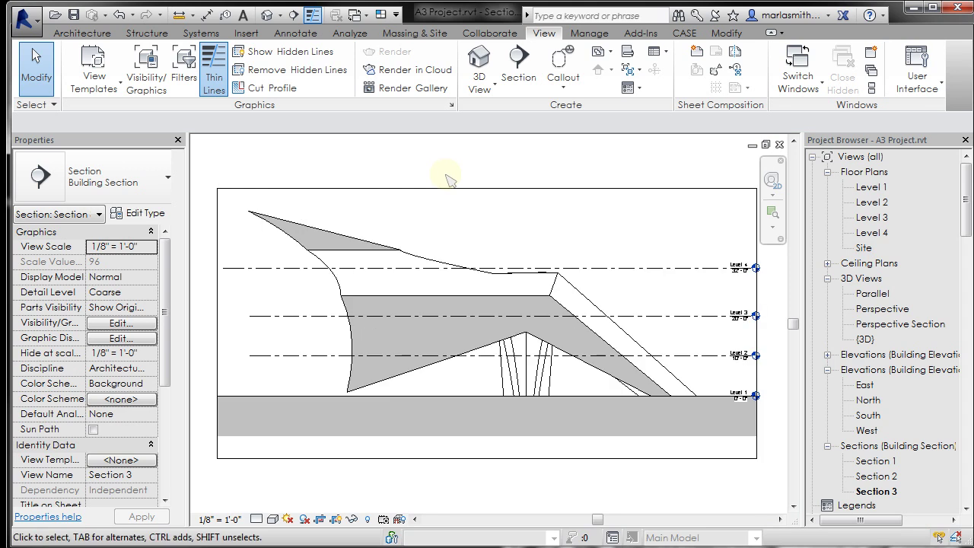
# - Set Section 3 to the Shaded visual style, then close the view
pyautogui.click(273, 519)
pyautogui.click(283, 450)
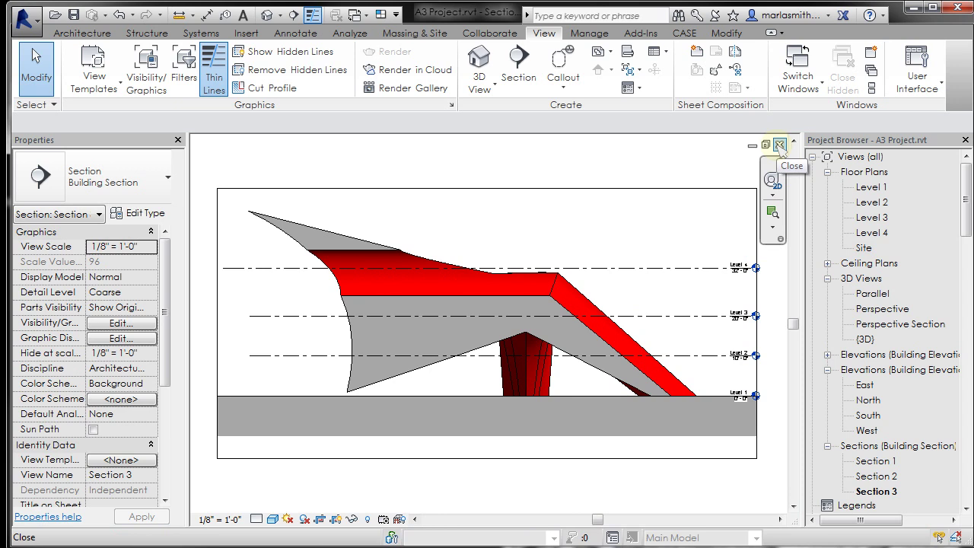
pyautogui.click(780, 144)
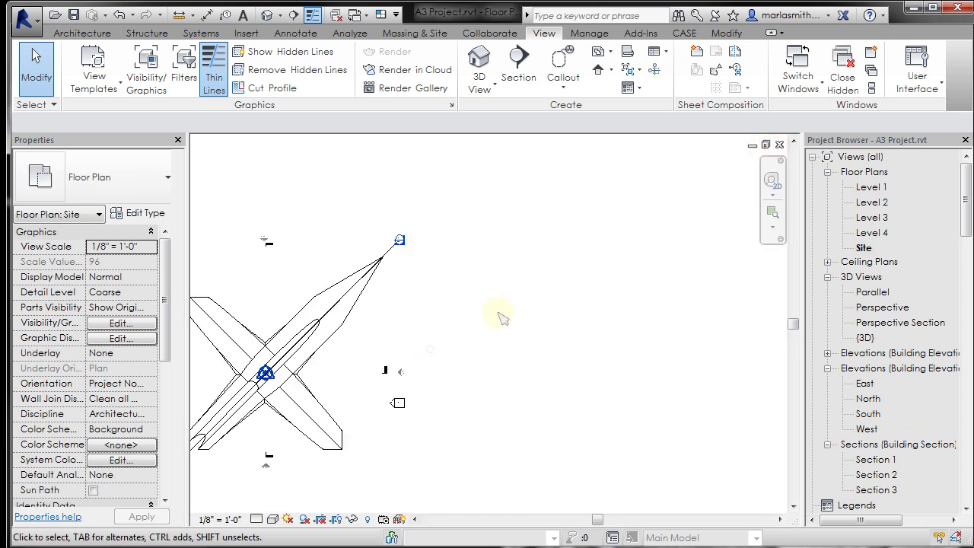
pyautogui.scroll(-1, 525, 317)
pyautogui.scroll(1, 267, 333)
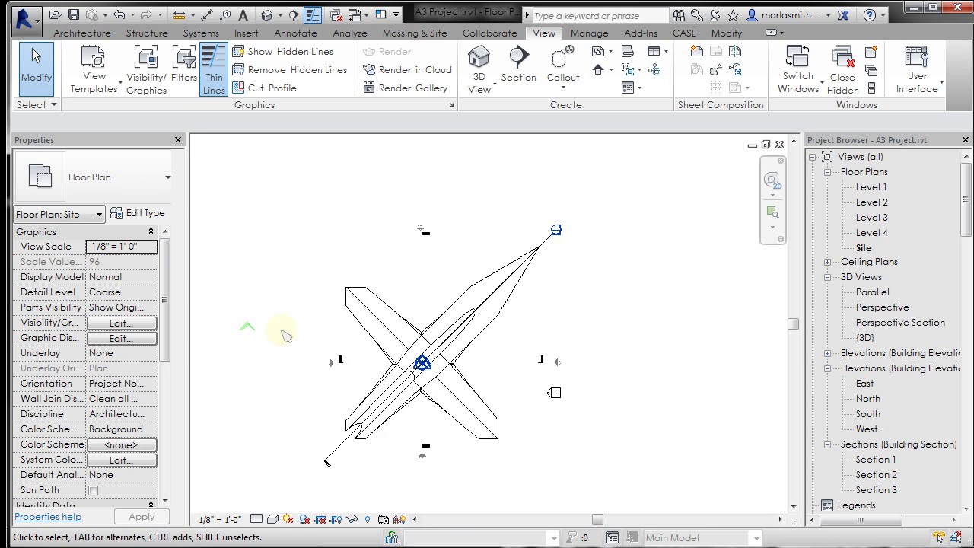
pyautogui.click(561, 242)
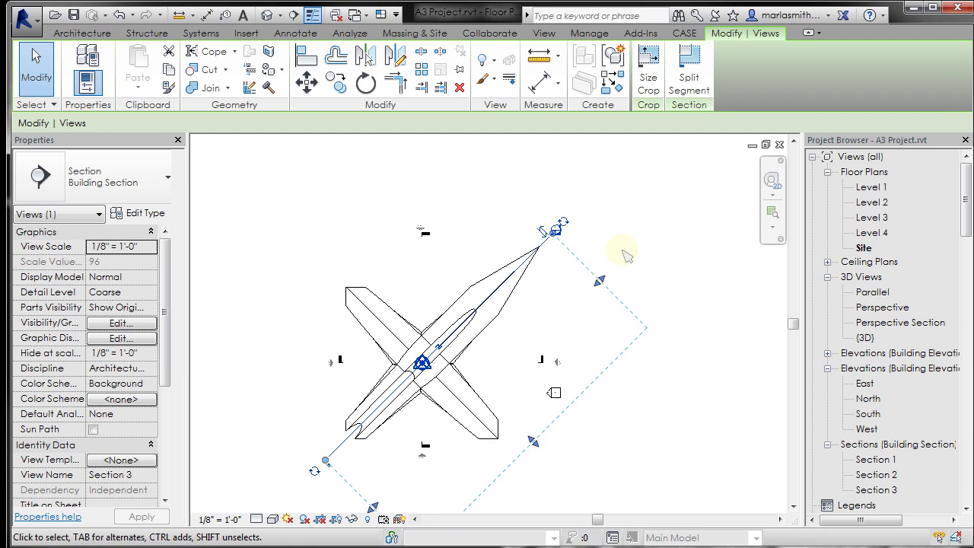
pyautogui.click(150, 197)
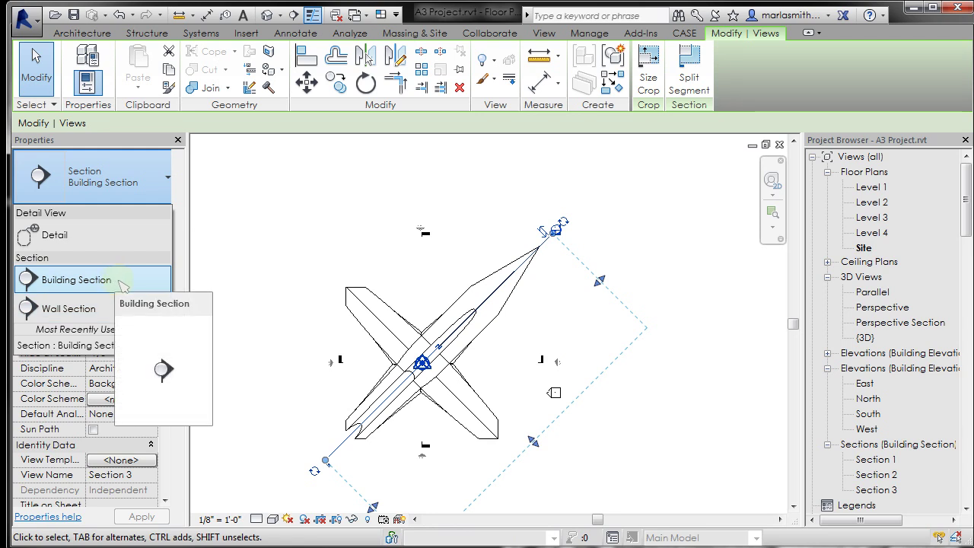
pyautogui.click(301, 248)
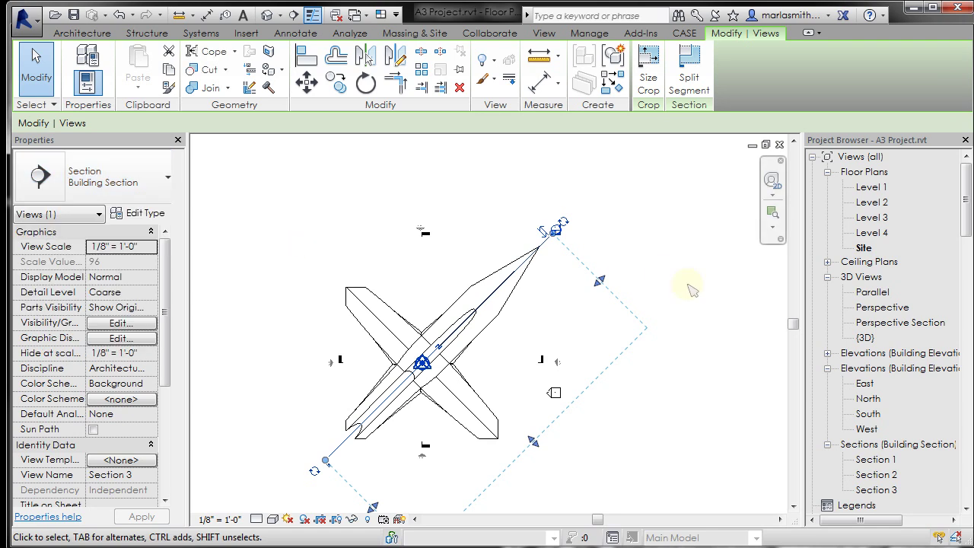